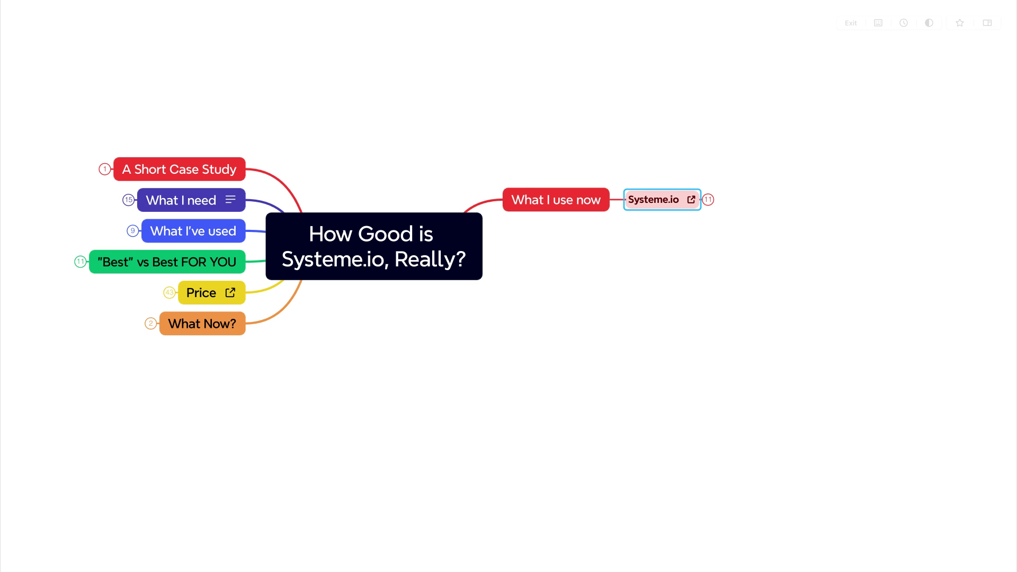
Expand the Systeme.io branch to reveal its eight features, Training/Course Platform through Bonus.
key("Right")
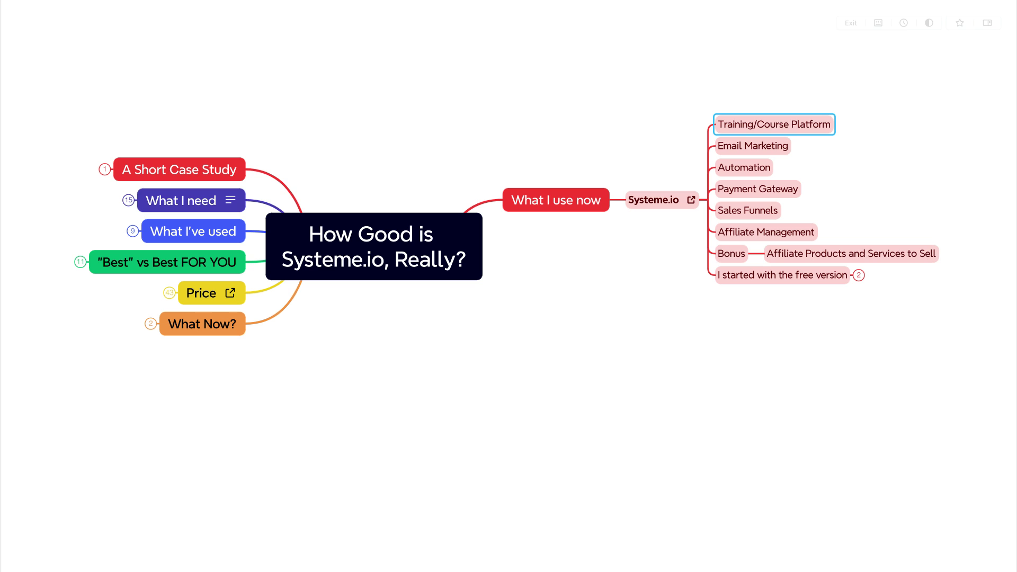